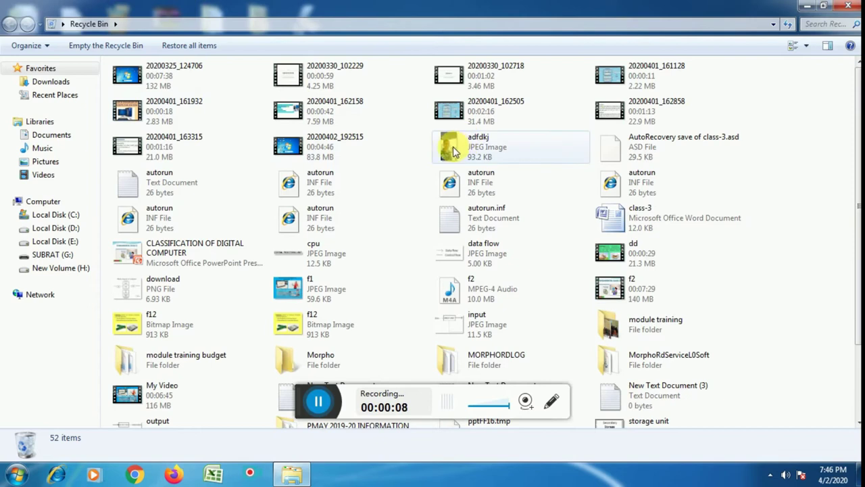
Restore the adfdkj JPEG image from the Recycle Bin, close the bin, and move the image to an empty area of the desktop.
{"action": "left_click", "coordinate": [475, 156]}
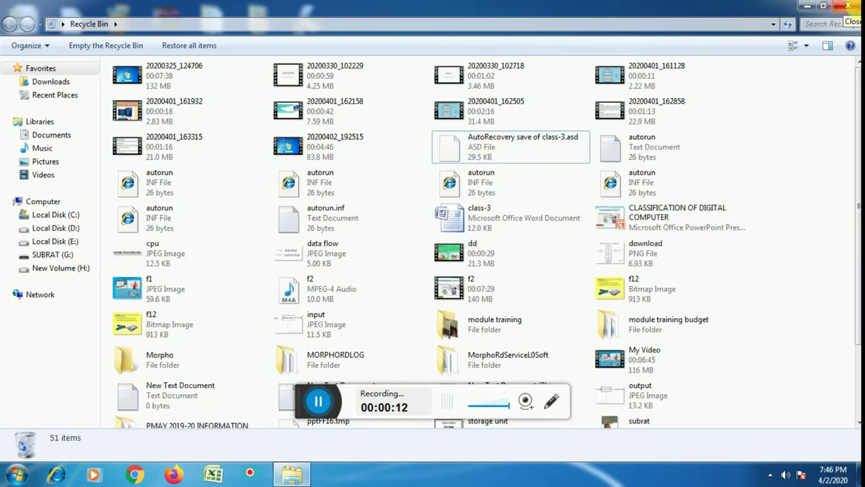
{"action": "left_click", "coordinate": [857, 6]}
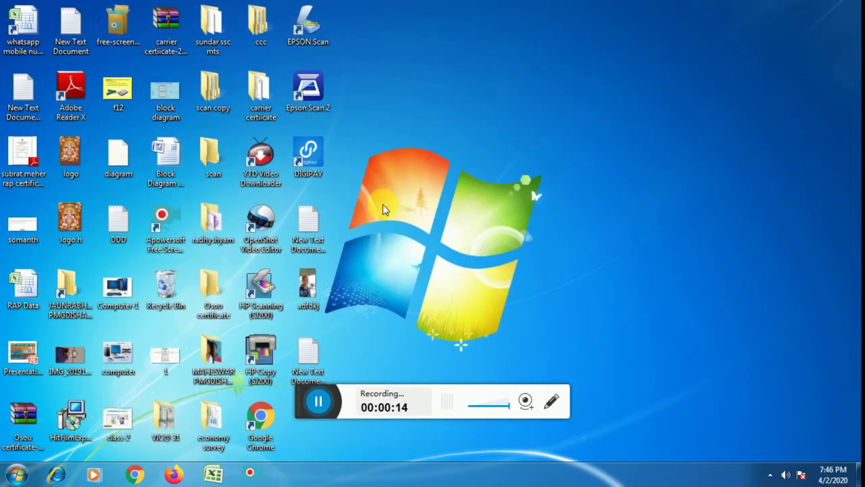
{"action": "left_click_drag", "start_coordinate": [578, 135], "coordinate": [512, 88]}
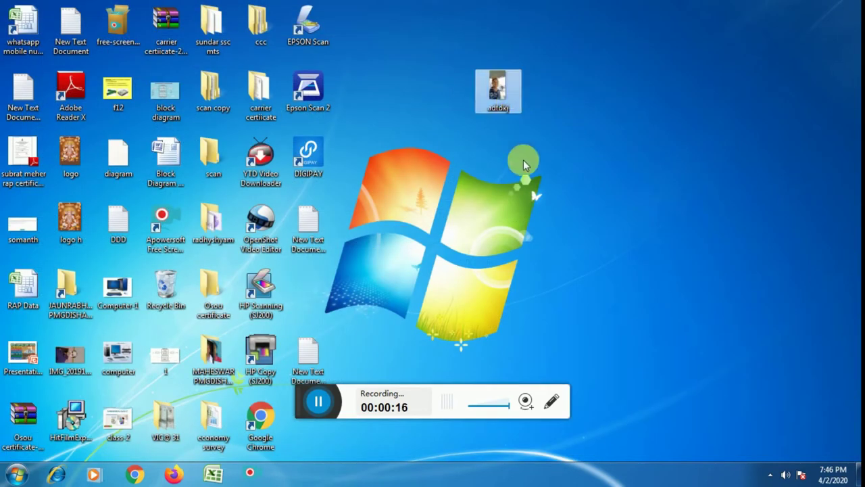
Open the adfdkj image from the desktop in Paint.
{"action": "left_click", "coordinate": [496, 93]}
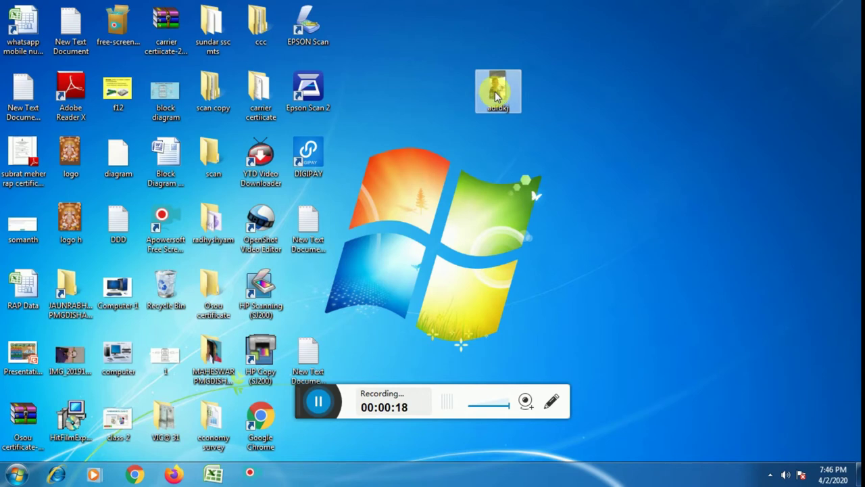
{"action": "right_click", "coordinate": [497, 93]}
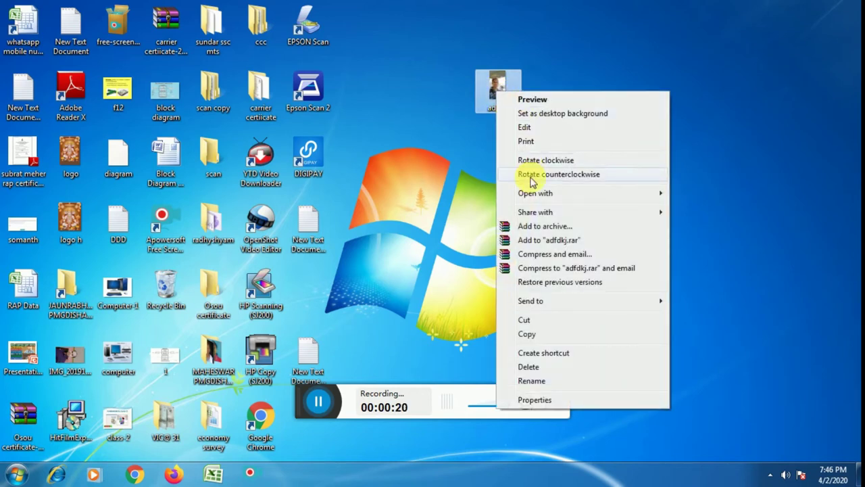
{"action": "mouse_move", "coordinate": [540, 196]}
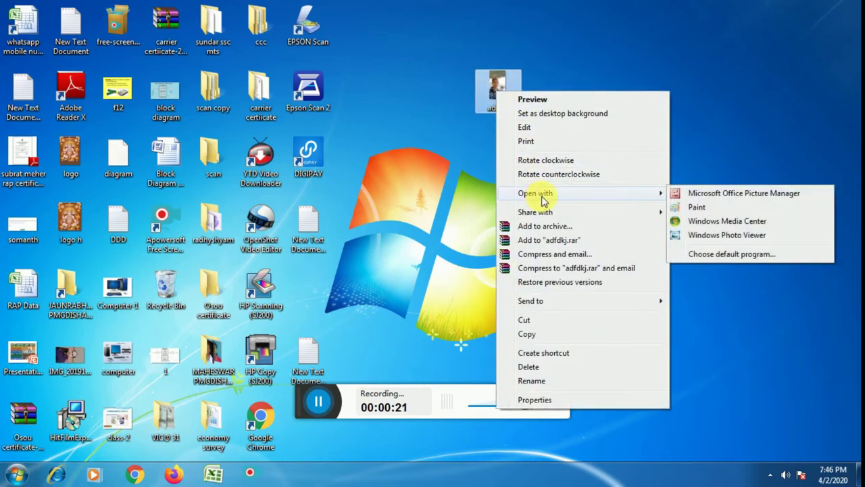
{"action": "left_click", "coordinate": [696, 208]}
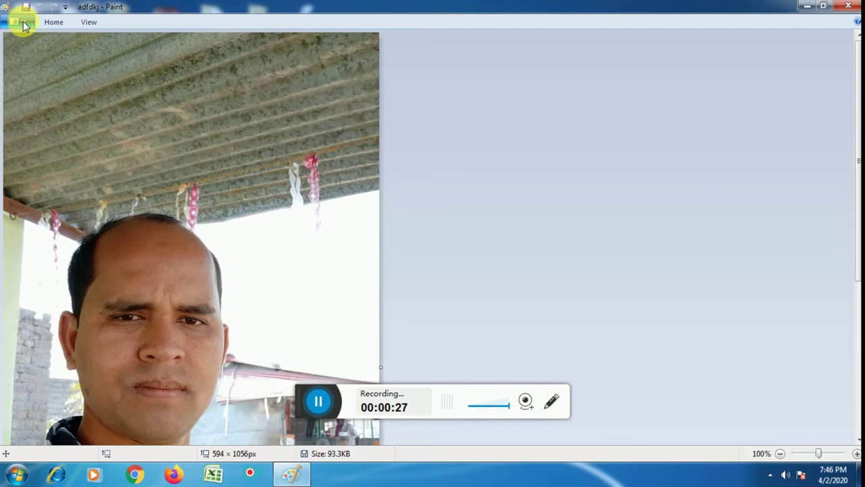
Save the picture to the desktop as a 24-bit Bitmap named with the person's first name, and close Paint.
{"action": "left_click", "coordinate": [24, 23]}
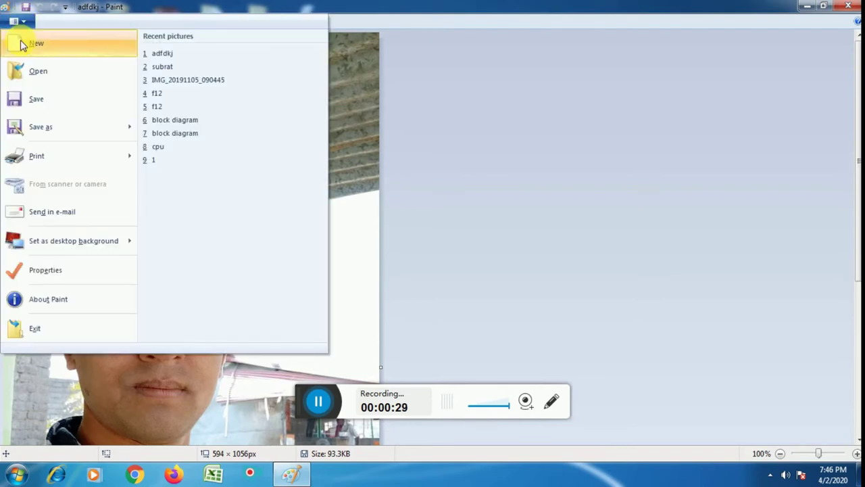
{"action": "mouse_move", "coordinate": [32, 129]}
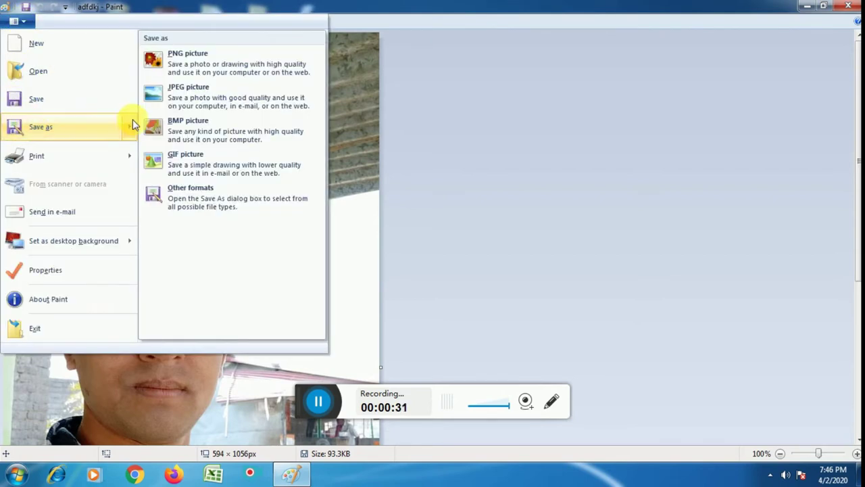
{"action": "left_click", "coordinate": [196, 131]}
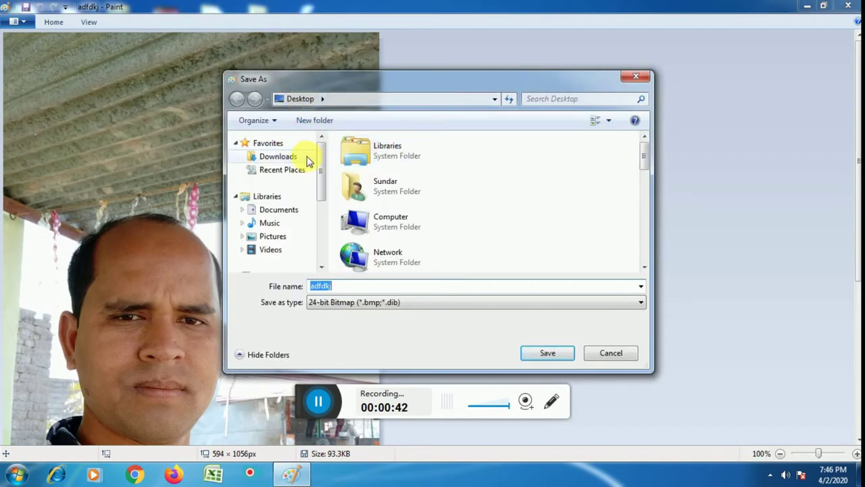
{"action": "left_click", "coordinate": [322, 99]}
{"action": "left_click", "coordinate": [302, 100]}
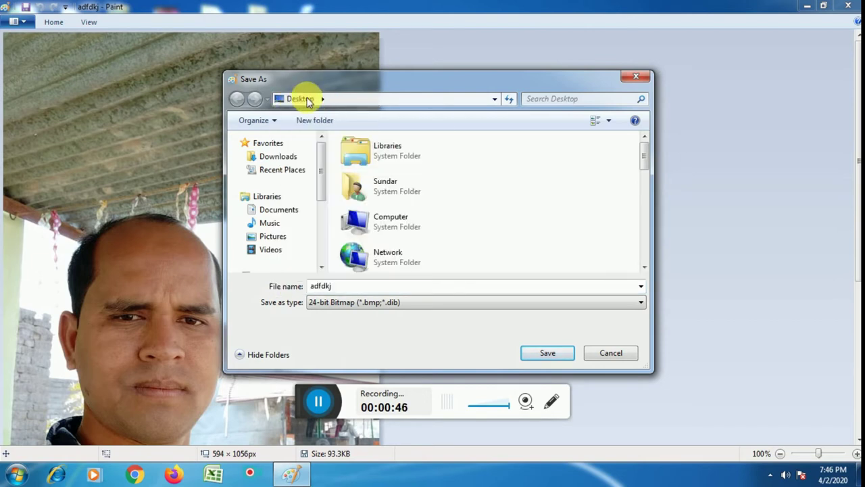
{"action": "double_click", "coordinate": [320, 286]}
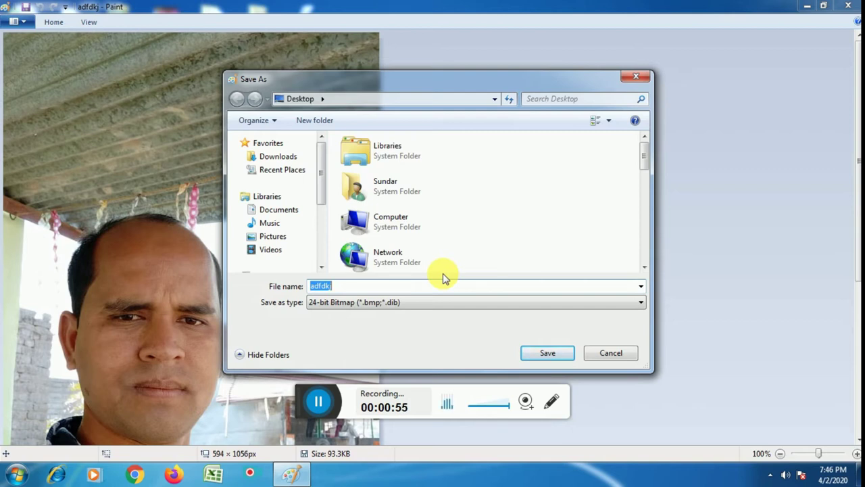
{"action": "type", "text": "su"}
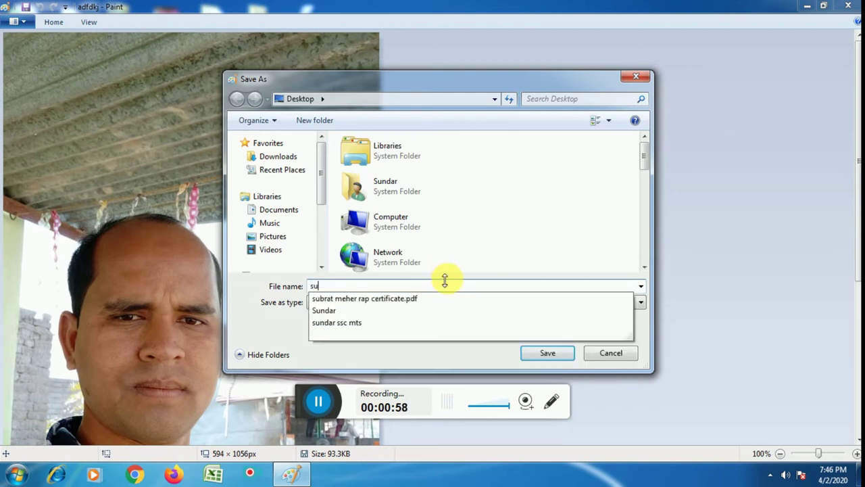
{"action": "type", "text": "brat"}
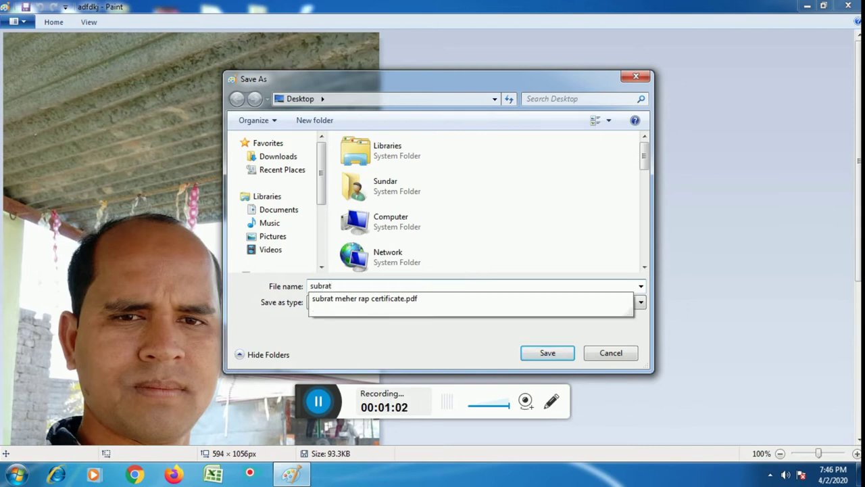
{"action": "left_click", "coordinate": [521, 227]}
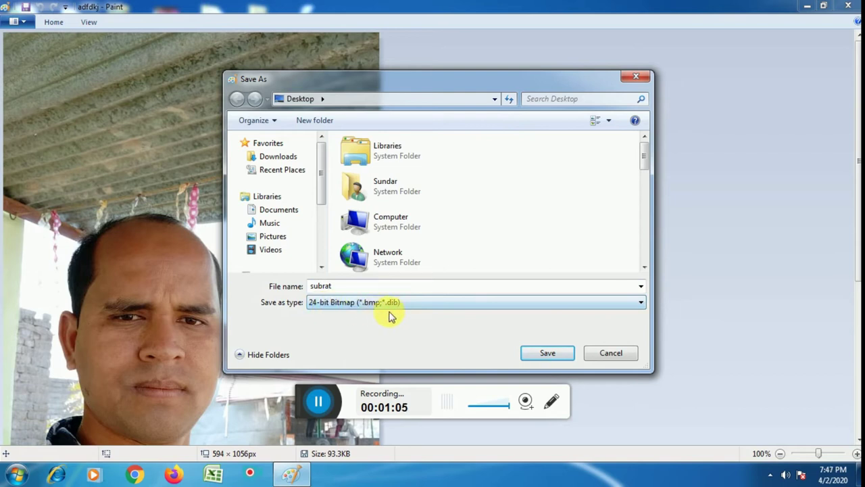
{"action": "left_click", "coordinate": [560, 354]}
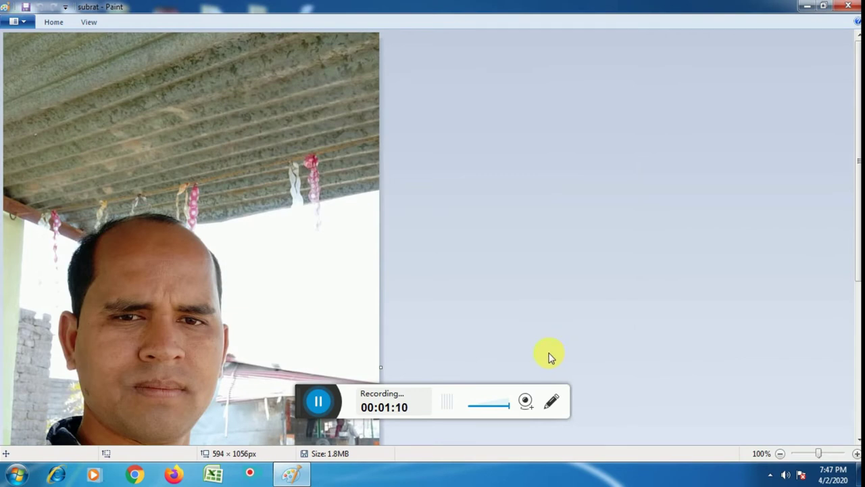
{"action": "left_click", "coordinate": [850, 10]}
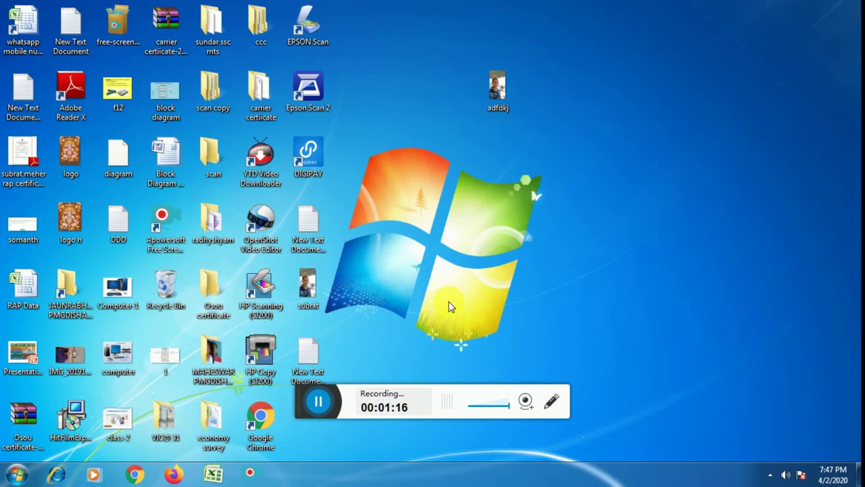
Move the new bitmap beside the adfdkj image in the empty desktop area, and delete the adfdkj image.
{"action": "left_click_drag", "start_coordinate": [307, 284], "coordinate": [583, 108]}
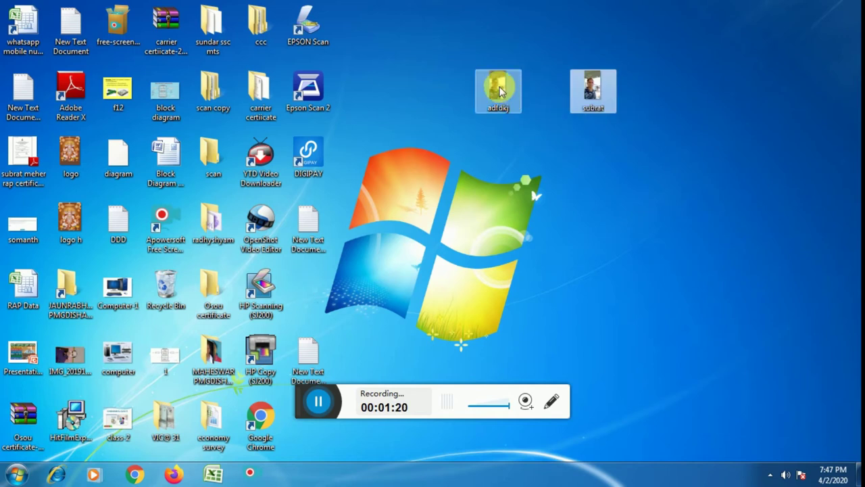
{"action": "left_click", "coordinate": [500, 91]}
{"action": "right_click", "coordinate": [500, 88]}
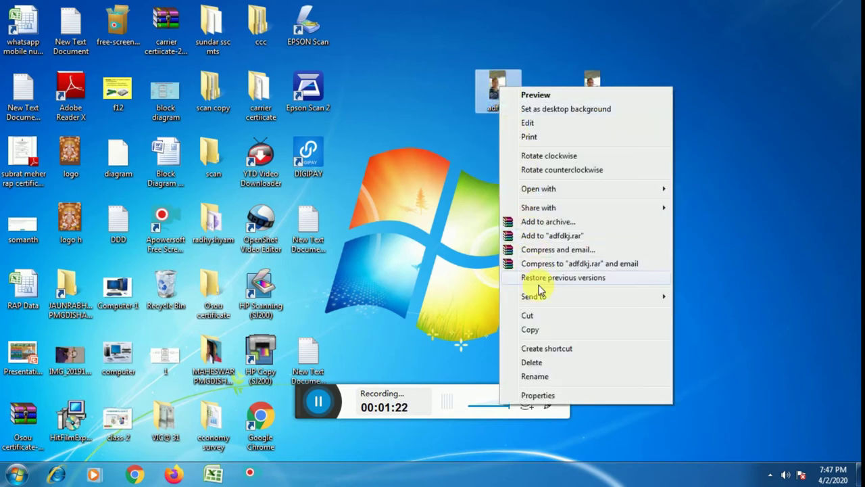
{"action": "left_click", "coordinate": [541, 362]}
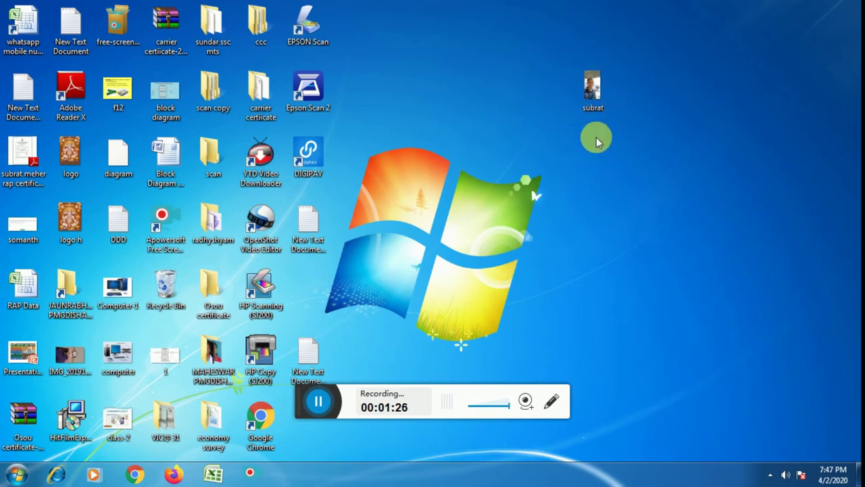
Create a text document on the desktop containing the line [autorun] and an icon= line that points to the saved .bmp file.
{"action": "right_click", "coordinate": [445, 128]}
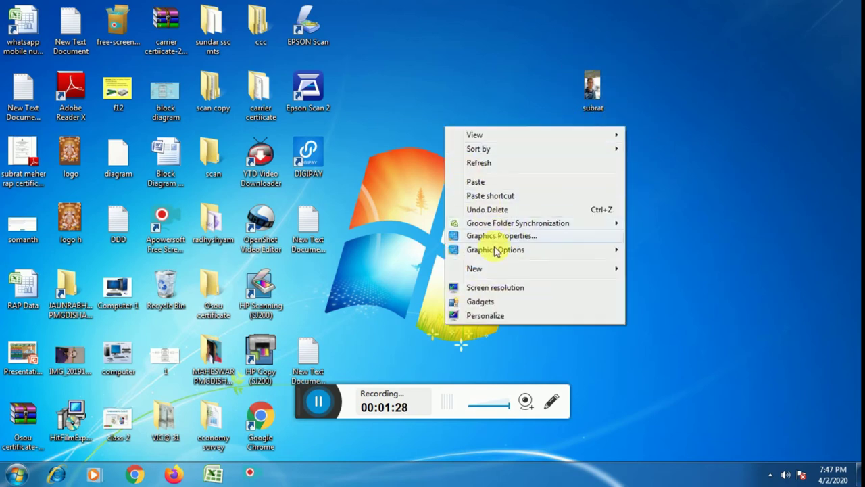
{"action": "mouse_move", "coordinate": [532, 270]}
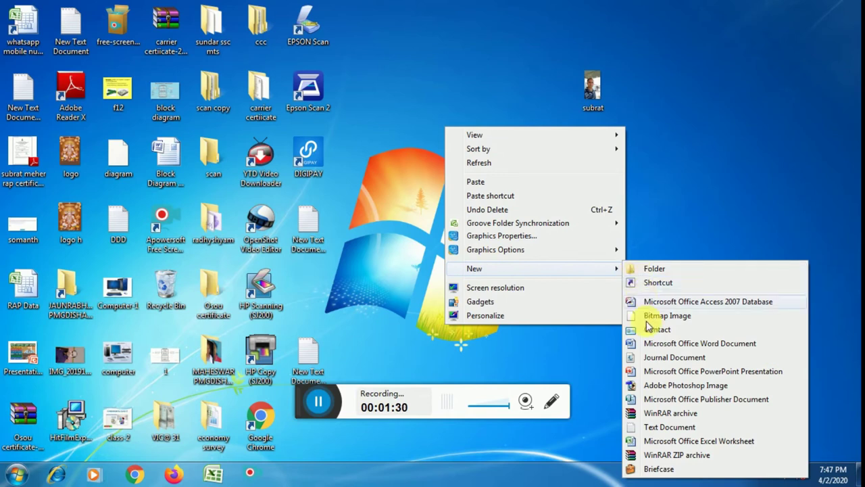
{"action": "left_click", "coordinate": [662, 427]}
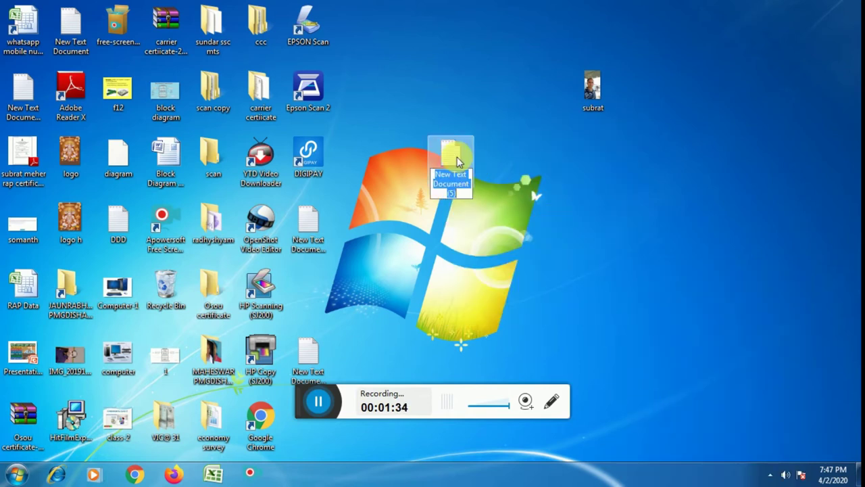
{"action": "key", "text": "Return"}
{"action": "double_click", "coordinate": [453, 160]}
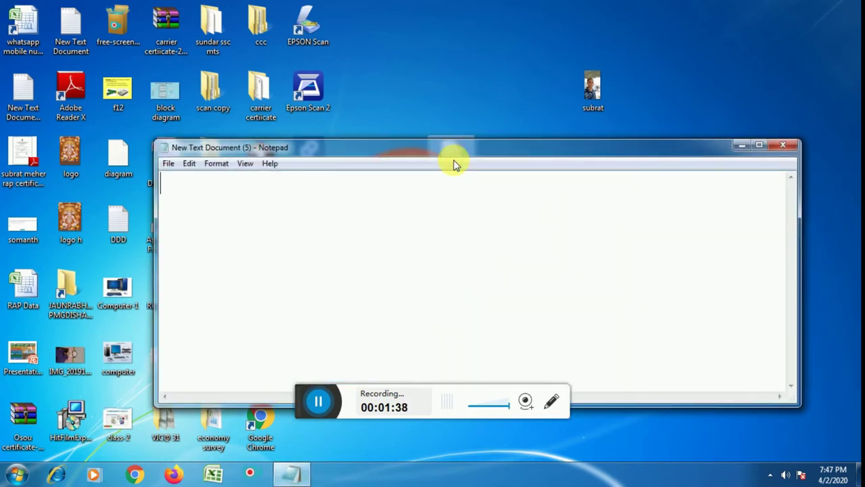
{"action": "type", "text": "[autorun"}
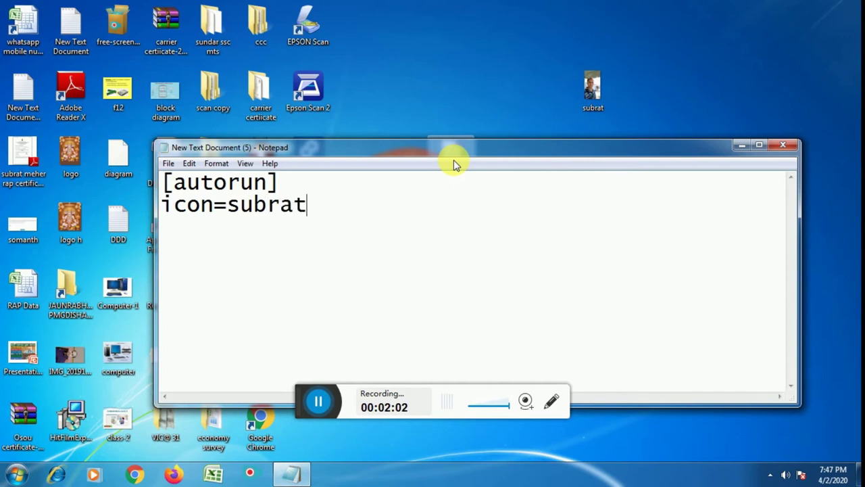
{"action": "type", "text": "bmp"}
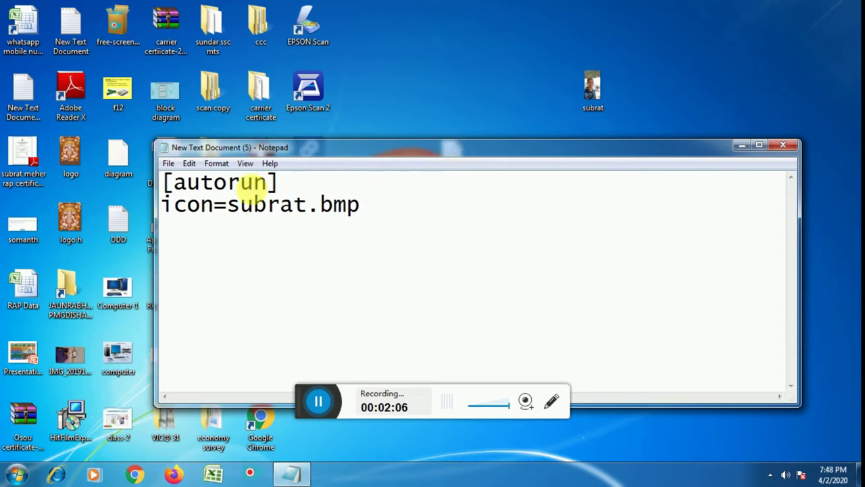
Save the text to the desktop as autorun.inf with file type All Files, and close Notepad.
{"action": "left_click", "coordinate": [169, 166]}
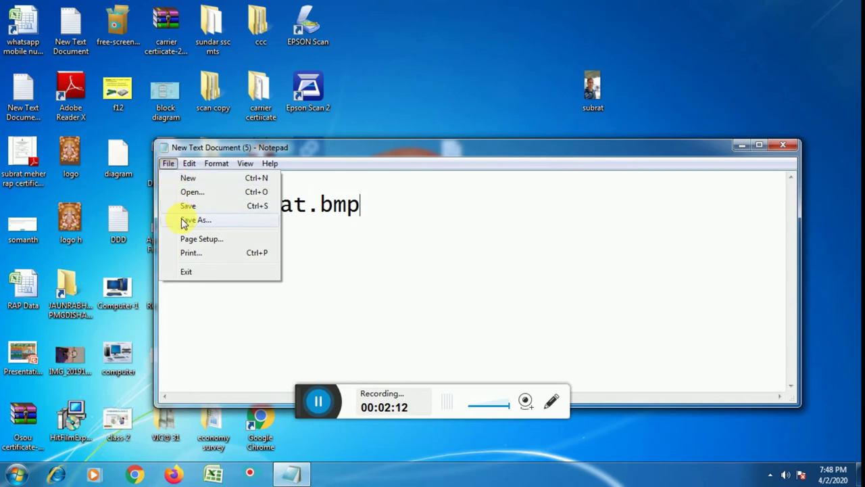
{"action": "left_click", "coordinate": [183, 221]}
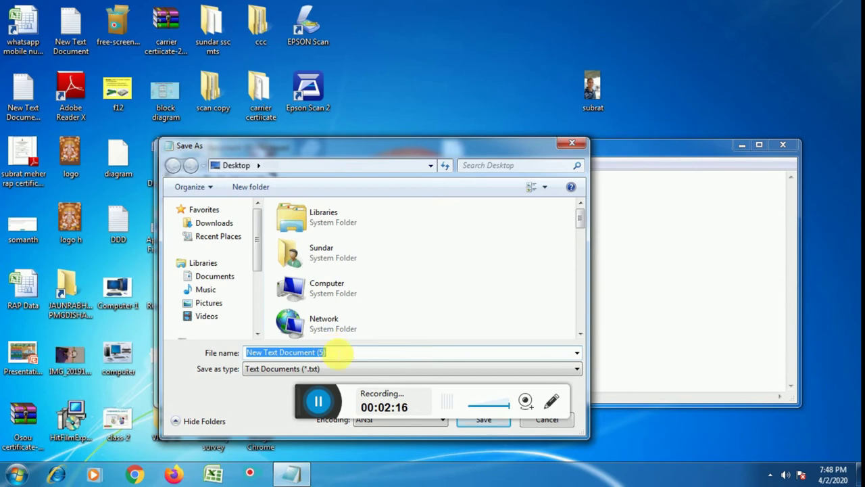
{"action": "type", "text": "a"}
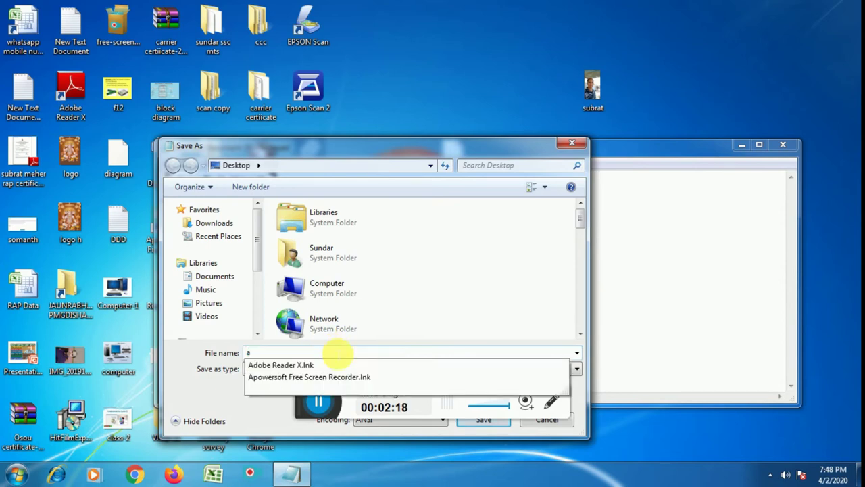
{"action": "type", "text": "utorun.inf"}
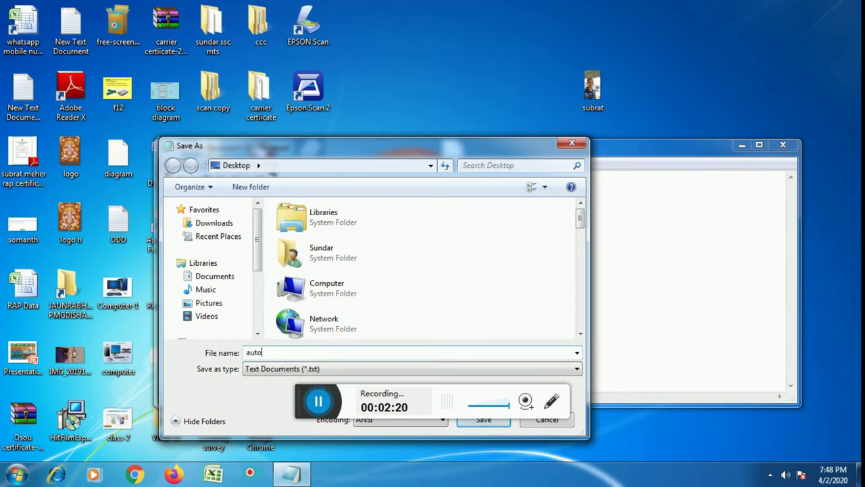
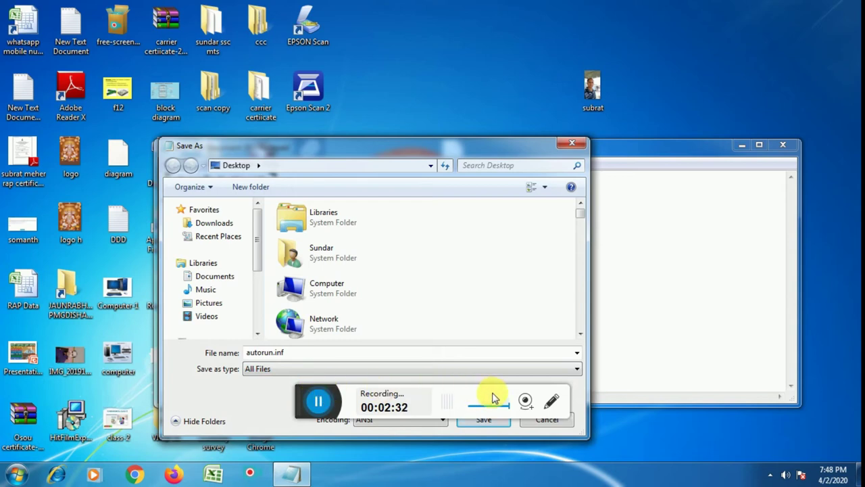
{"action": "left_click_drag", "start_coordinate": [460, 153], "coordinate": [460, 85]}
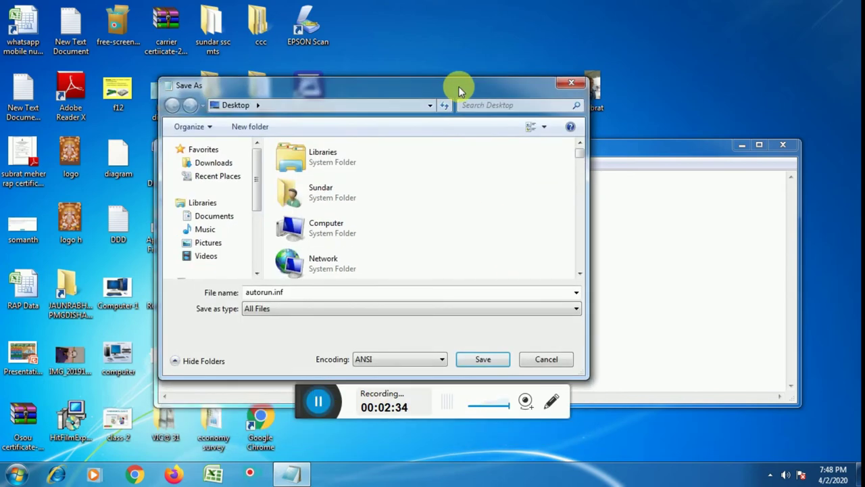
{"action": "left_click", "coordinate": [482, 357]}
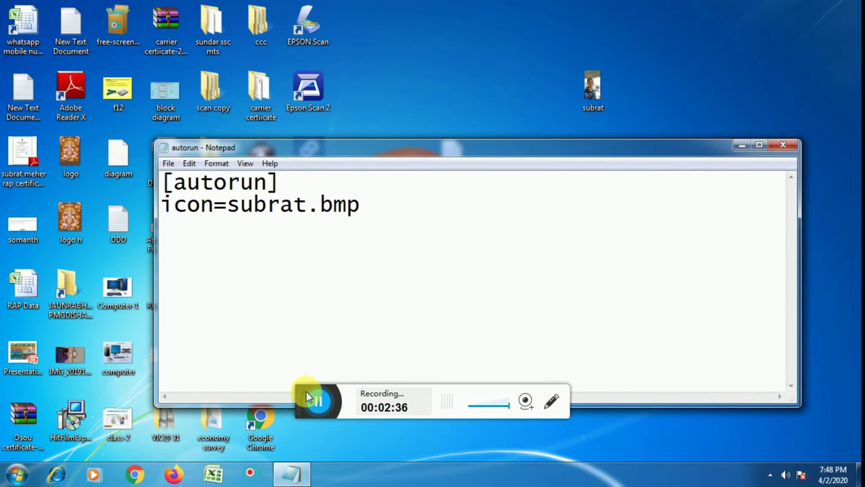
{"action": "left_click_drag", "start_coordinate": [309, 396], "coordinate": [316, 425]}
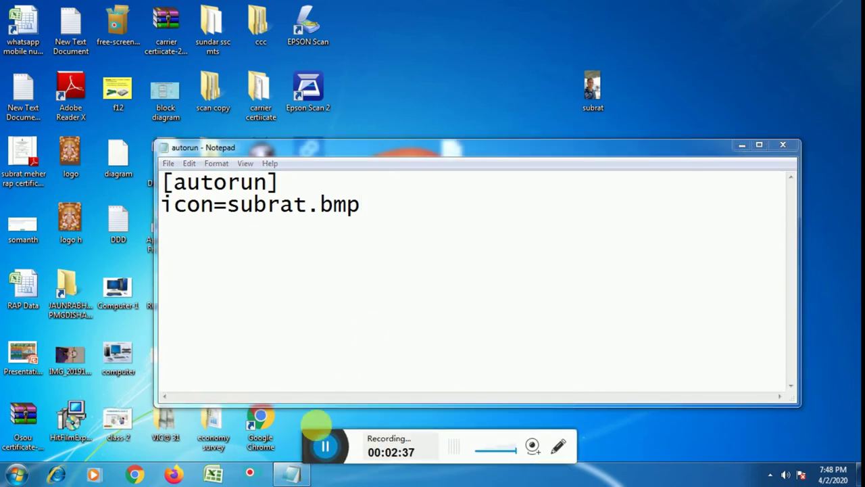
{"action": "left_click", "coordinate": [781, 144]}
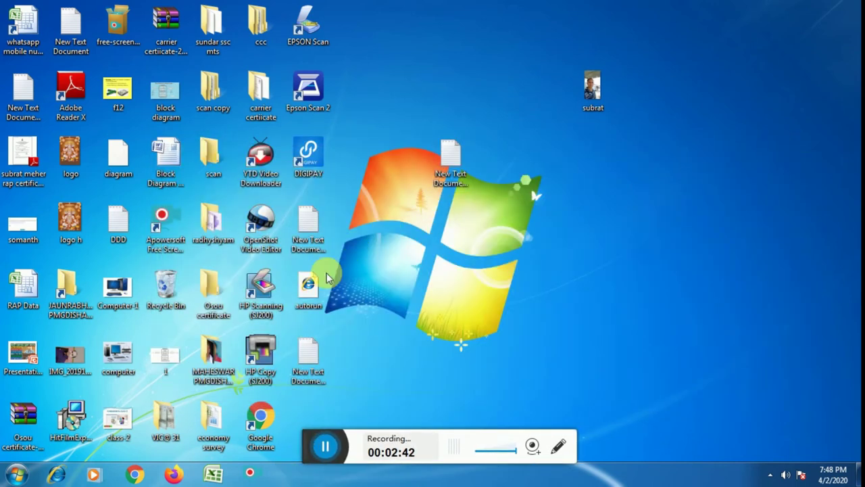
Move the autorun file beside the bitmap on the desktop, and delete the leftover New Text Document next to them.
{"action": "left_click_drag", "start_coordinate": [312, 282], "coordinate": [549, 65]}
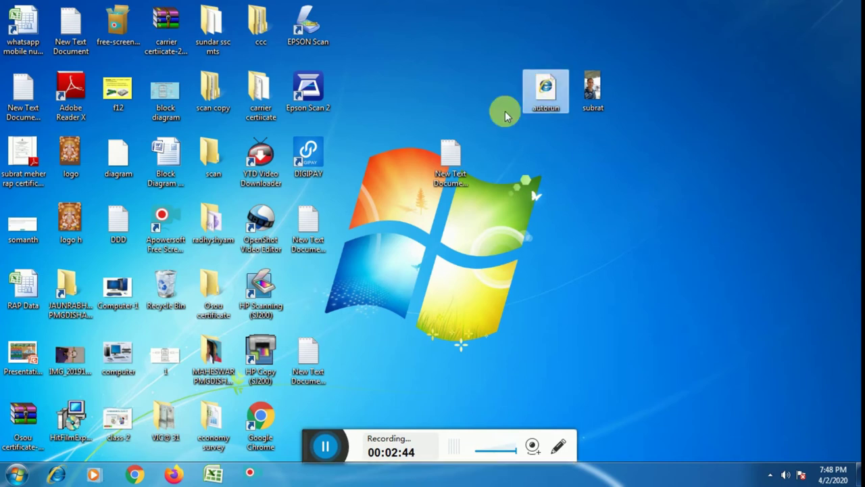
{"action": "left_click", "coordinate": [451, 161]}
{"action": "right_click", "coordinate": [451, 161]}
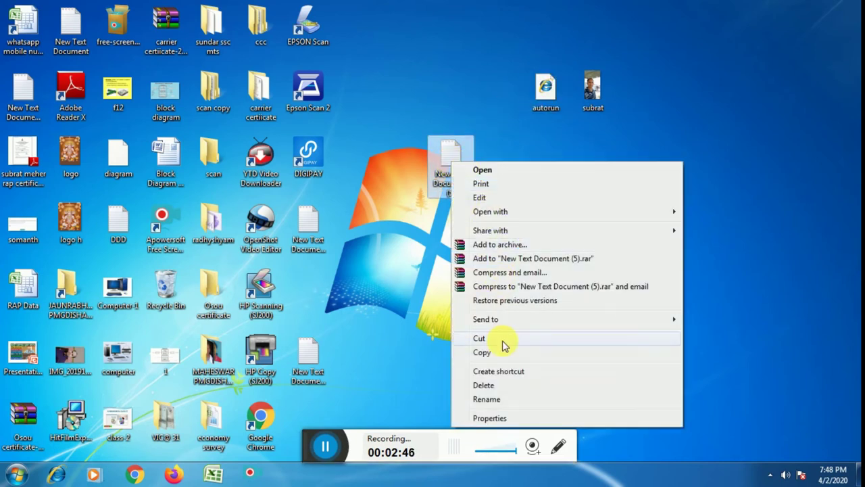
{"action": "left_click", "coordinate": [499, 387]}
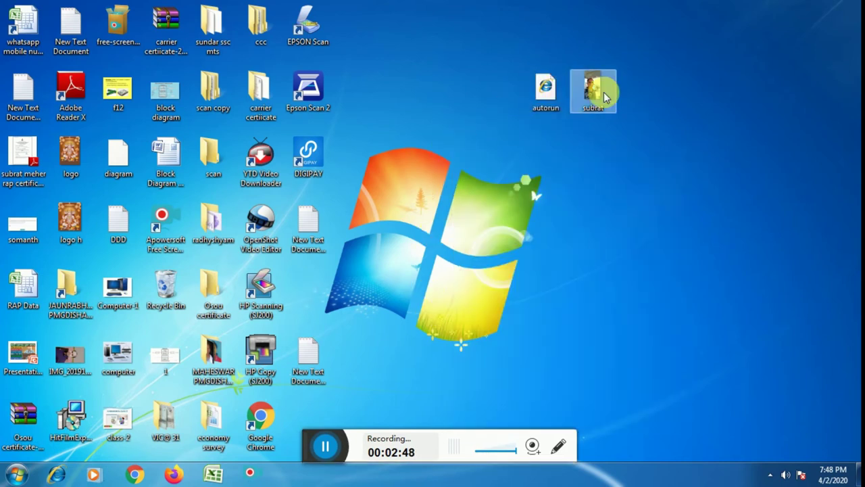
{"action": "left_click_drag", "start_coordinate": [654, 42], "coordinate": [528, 146]}
{"action": "right_click", "coordinate": [549, 90]}
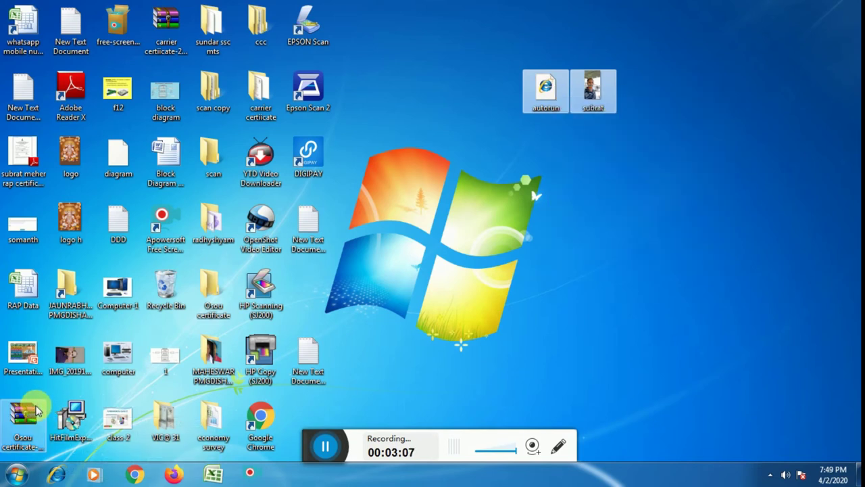
Quick-format the removable drive G: with the default FAT32 file system from the Computer window, and close the format dialog.
{"action": "left_click", "coordinate": [17, 475]}
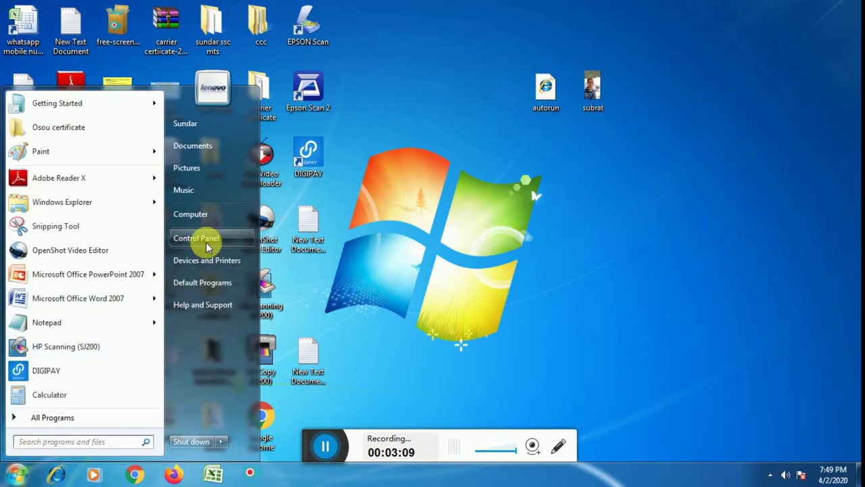
{"action": "left_click", "coordinate": [208, 221]}
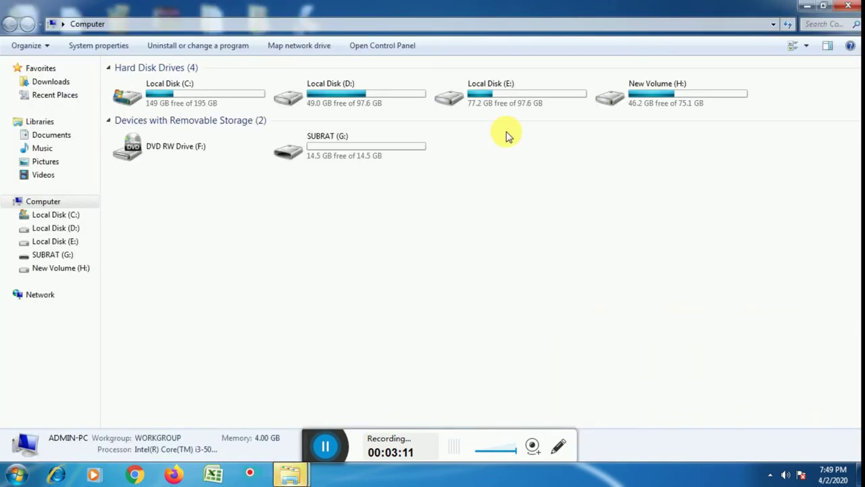
{"action": "right_click", "coordinate": [358, 150]}
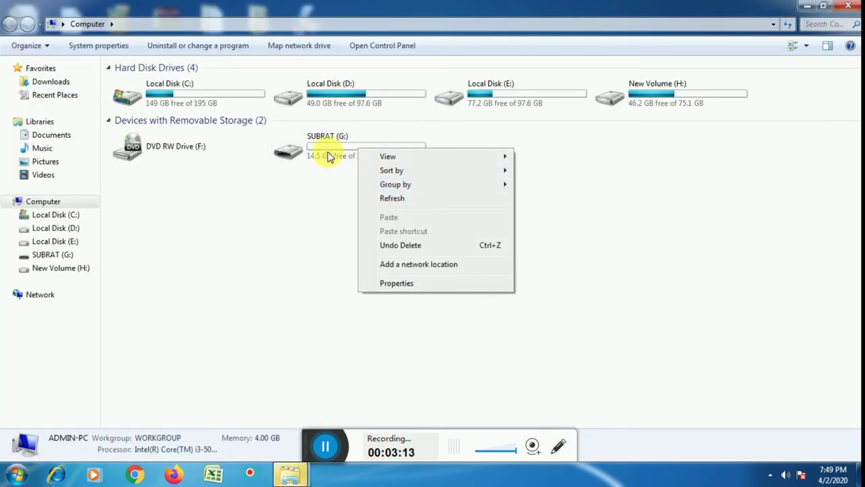
{"action": "left_click", "coordinate": [328, 156]}
{"action": "right_click", "coordinate": [328, 156]}
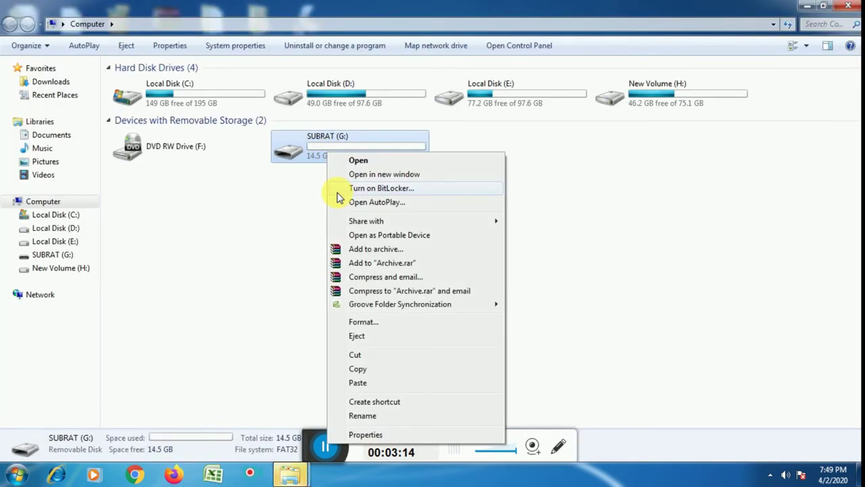
{"action": "left_click", "coordinate": [366, 319]}
{"action": "left_click", "coordinate": [135, 370]}
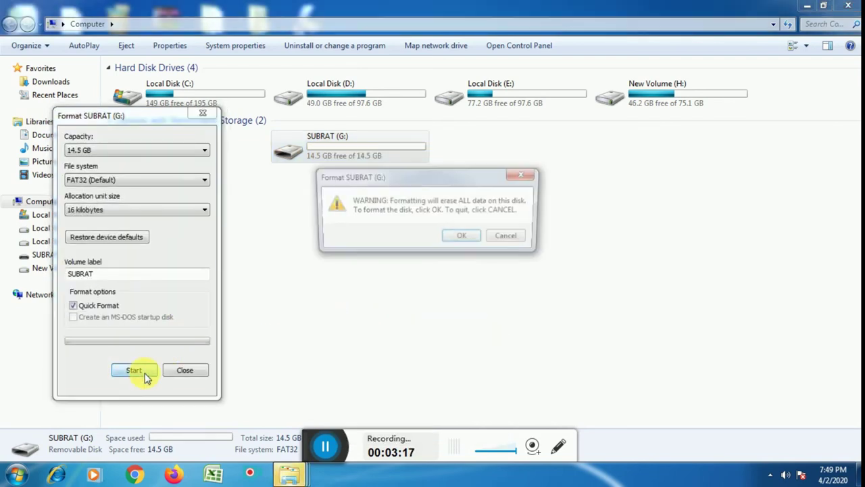
{"action": "left_click", "coordinate": [468, 240]}
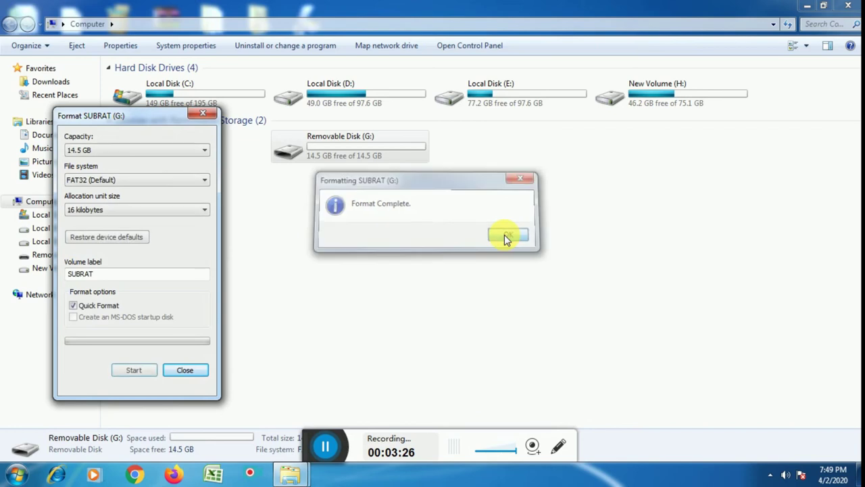
{"action": "left_click", "coordinate": [506, 237]}
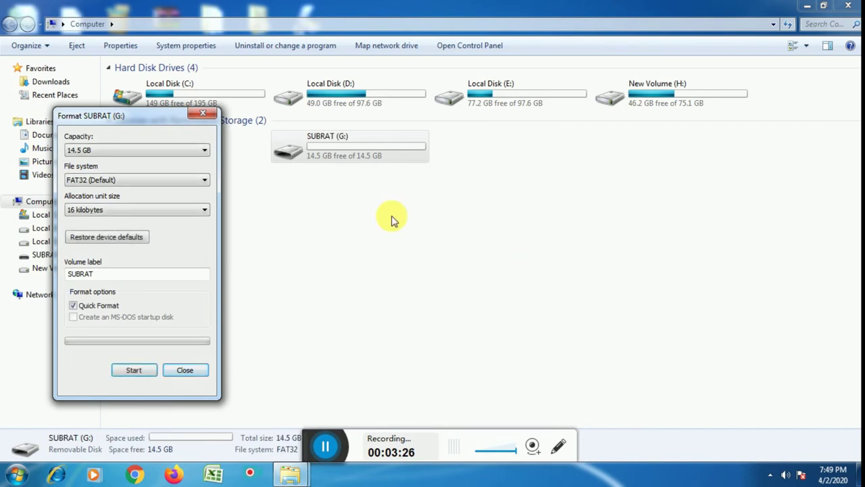
{"action": "left_click", "coordinate": [204, 116]}
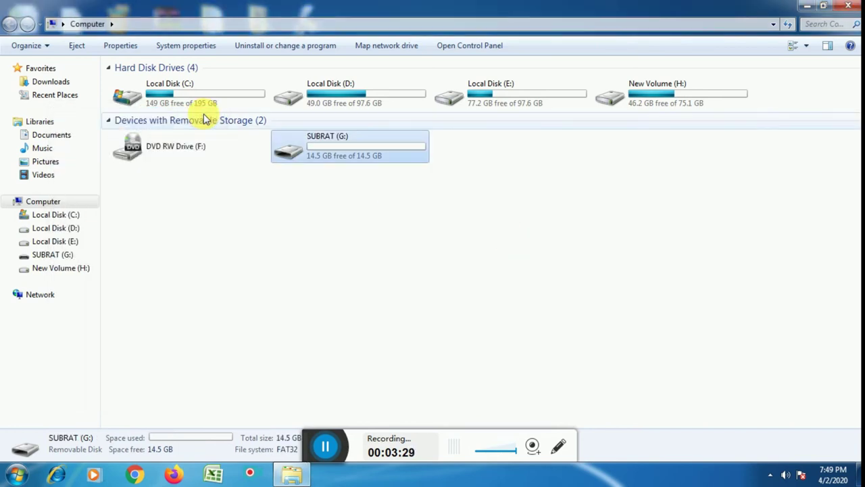
Copy the autorun file and the bitmap from the desktop into the removable drive G:, and close the drive's window.
{"action": "right_click", "coordinate": [321, 151]}
{"action": "left_click", "coordinate": [350, 154]}
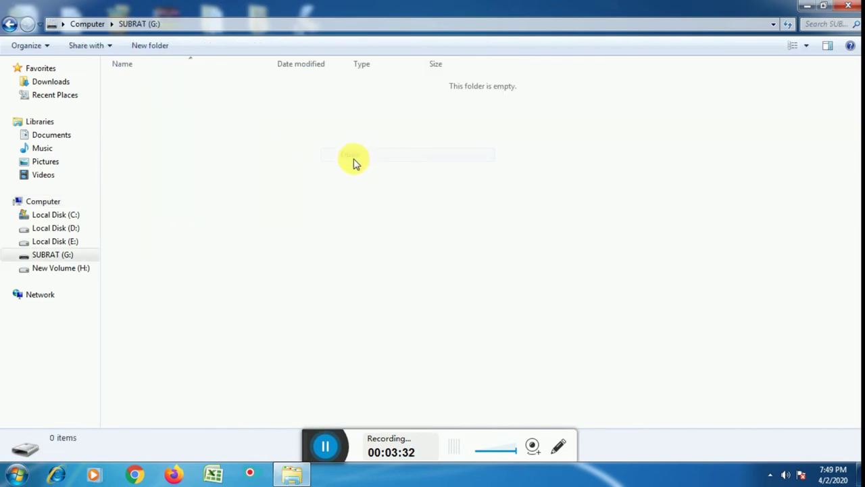
{"action": "left_click", "coordinate": [823, 6]}
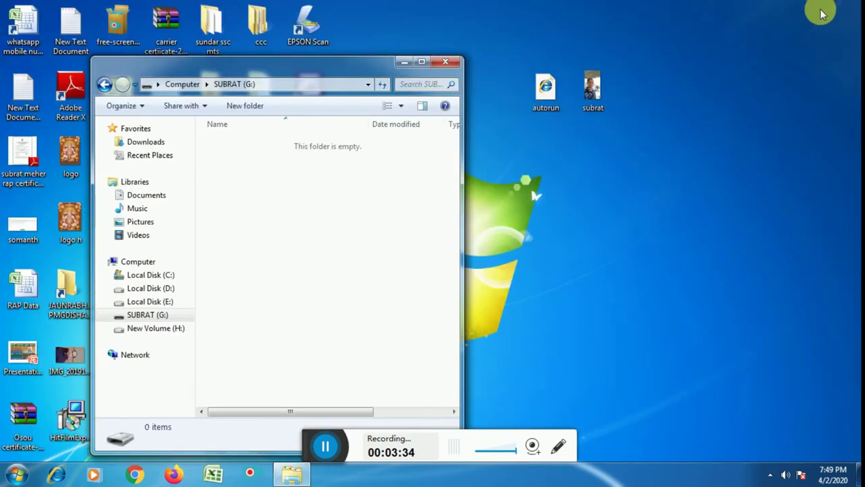
{"action": "left_click_drag", "start_coordinate": [665, 54], "coordinate": [546, 152]}
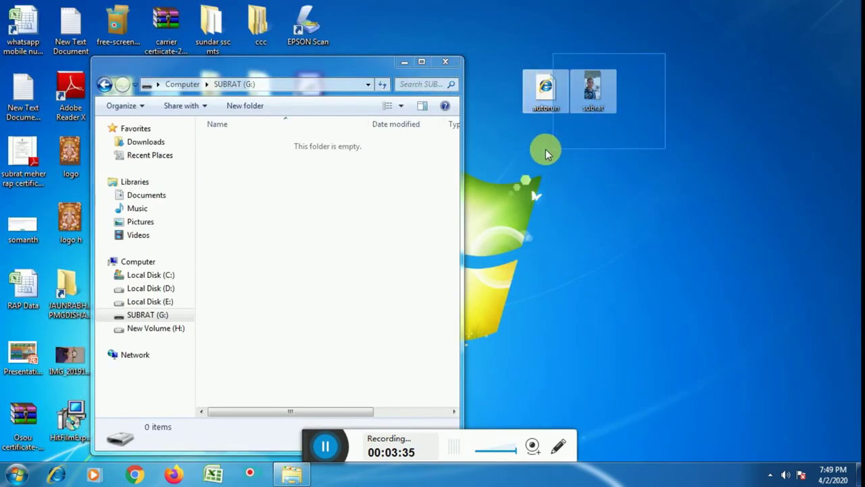
{"action": "right_click", "coordinate": [546, 101]}
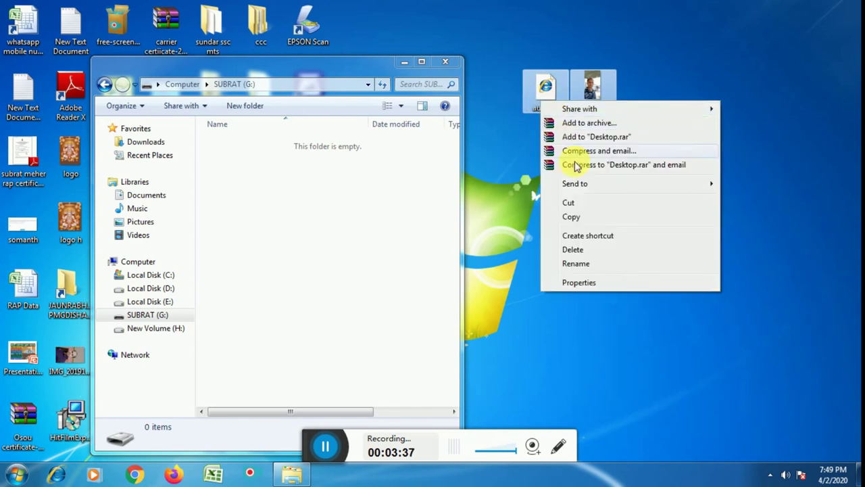
{"action": "left_click", "coordinate": [574, 216]}
{"action": "right_click", "coordinate": [279, 187]}
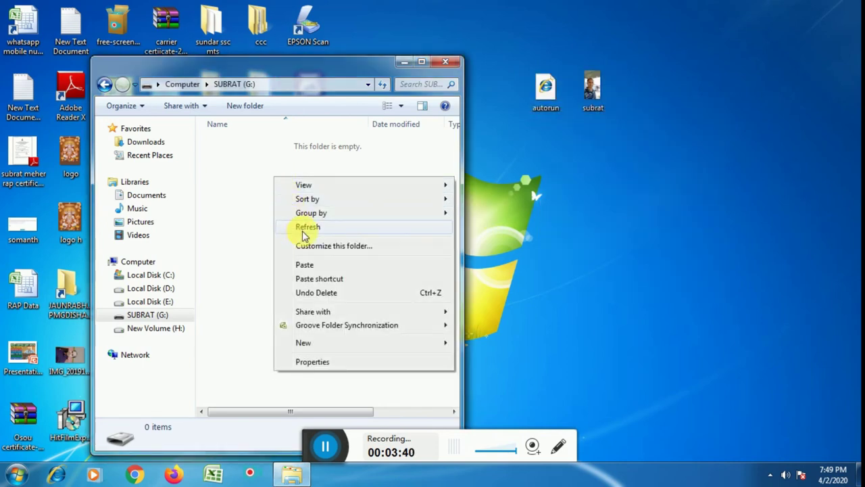
{"action": "left_click", "coordinate": [304, 265]}
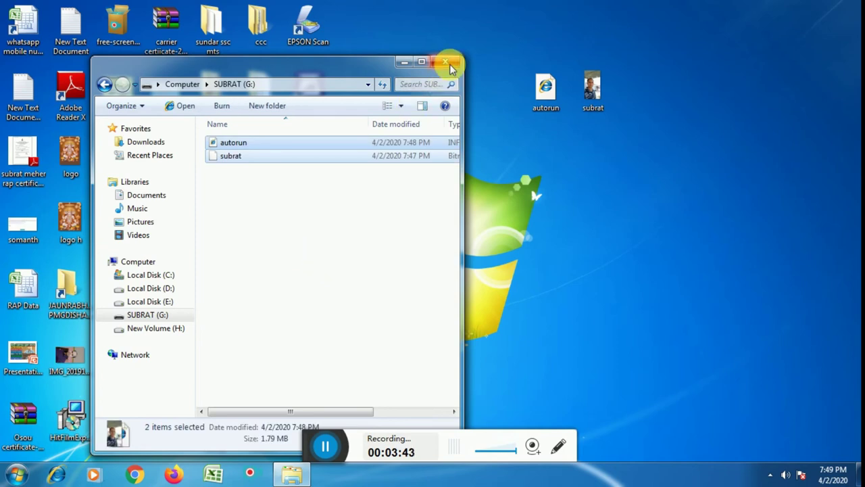
{"action": "left_click", "coordinate": [421, 62]}
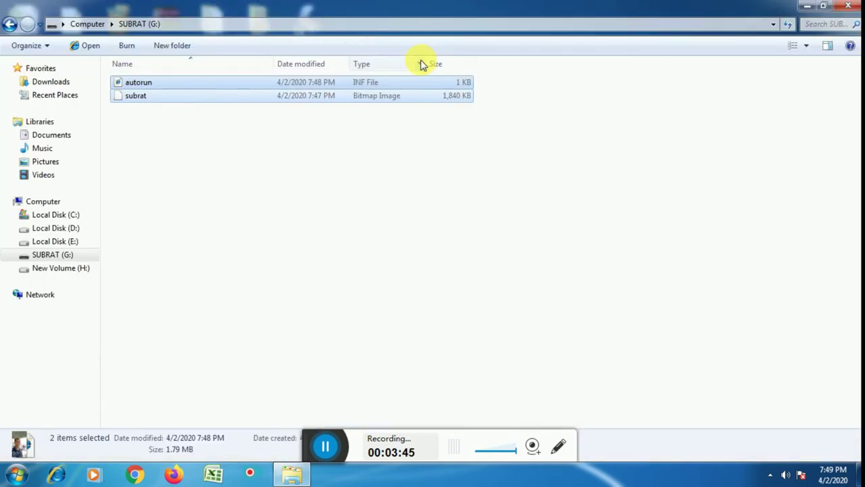
{"action": "left_click", "coordinate": [851, 5]}
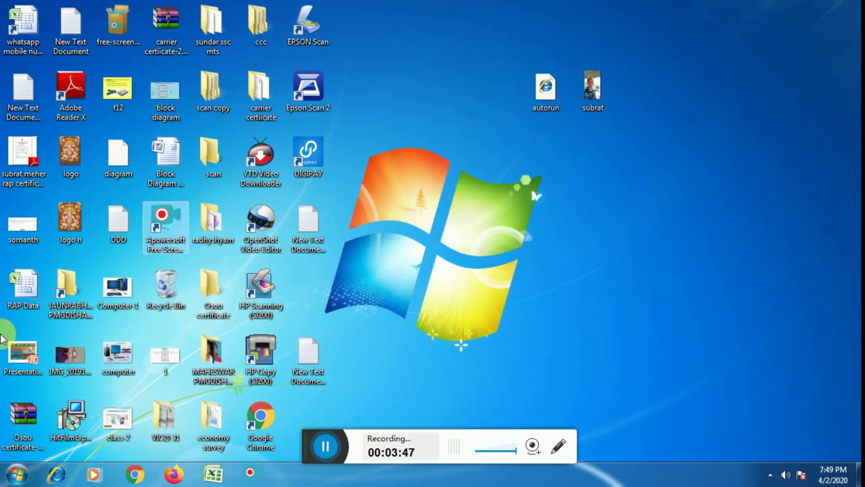
Open the Computer window to check the icon of drive G:, dismissing AutoPlay for the drive.
{"action": "left_click", "coordinate": [16, 475]}
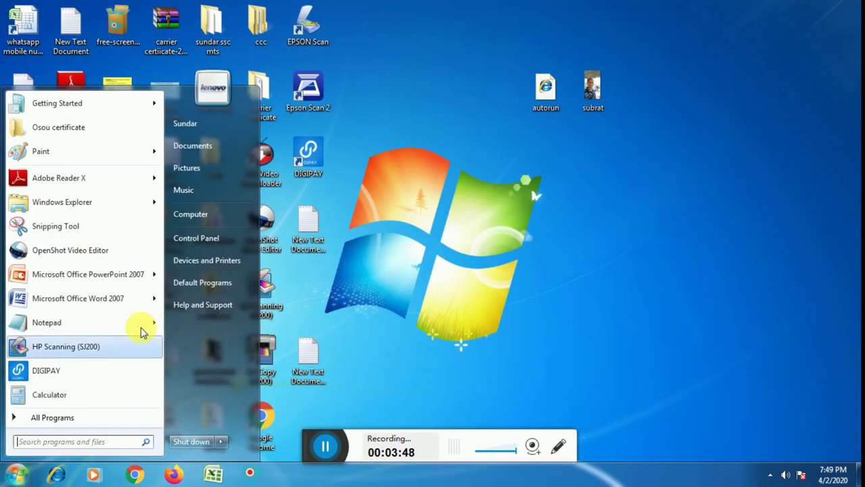
{"action": "left_click", "coordinate": [202, 215]}
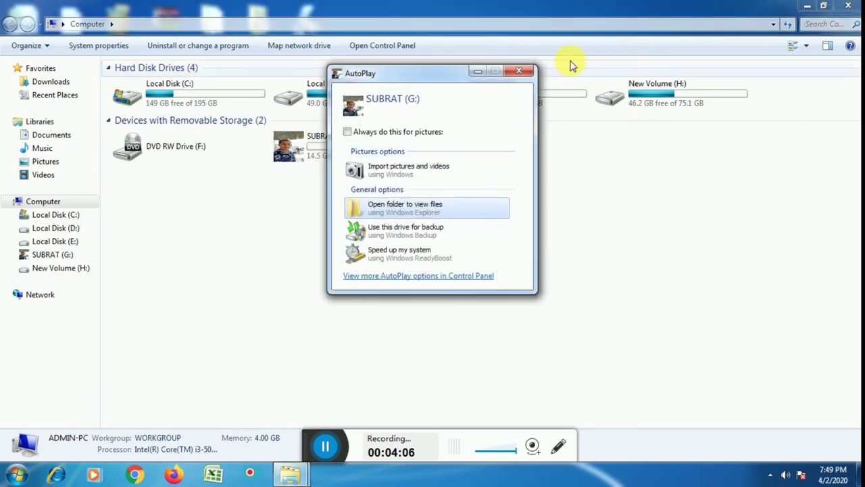
{"action": "left_click", "coordinate": [521, 70]}
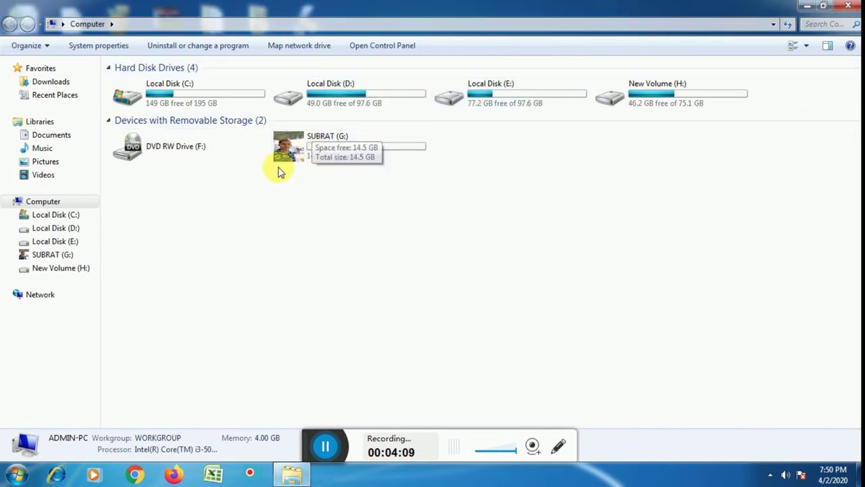
Set the Hidden attribute on both the autorun file and the bitmap in drive G:, and close the window.
{"action": "right_click", "coordinate": [298, 146]}
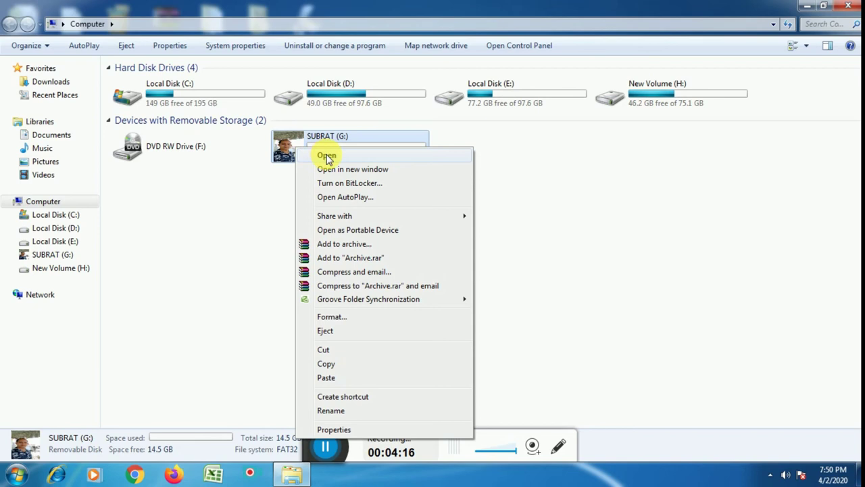
{"action": "left_click", "coordinate": [327, 157]}
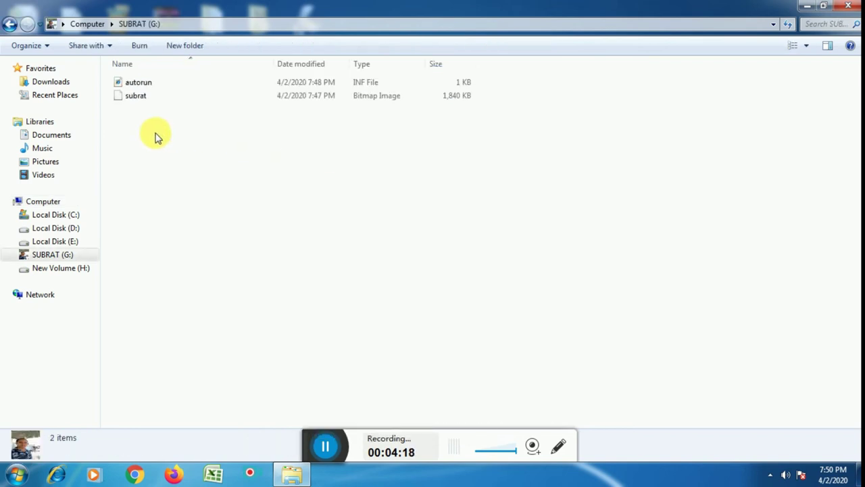
{"action": "left_click_drag", "start_coordinate": [153, 132], "coordinate": [140, 83]}
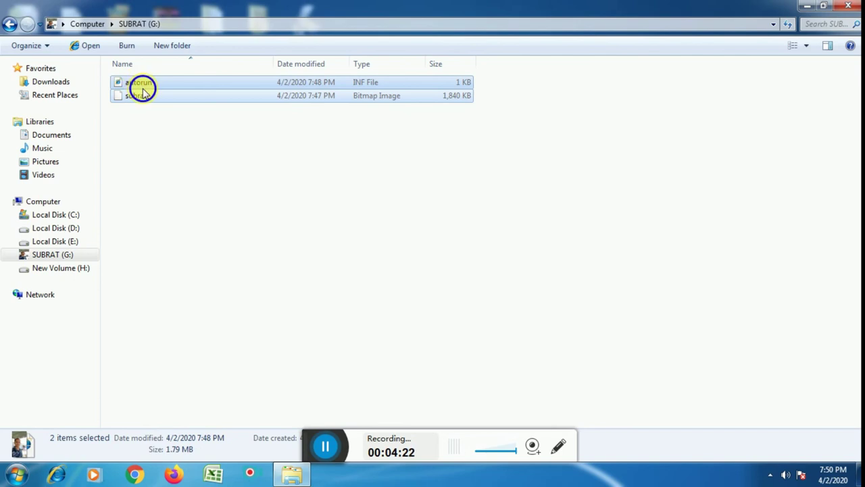
{"action": "right_click", "coordinate": [141, 88]}
{"action": "left_click", "coordinate": [192, 257]}
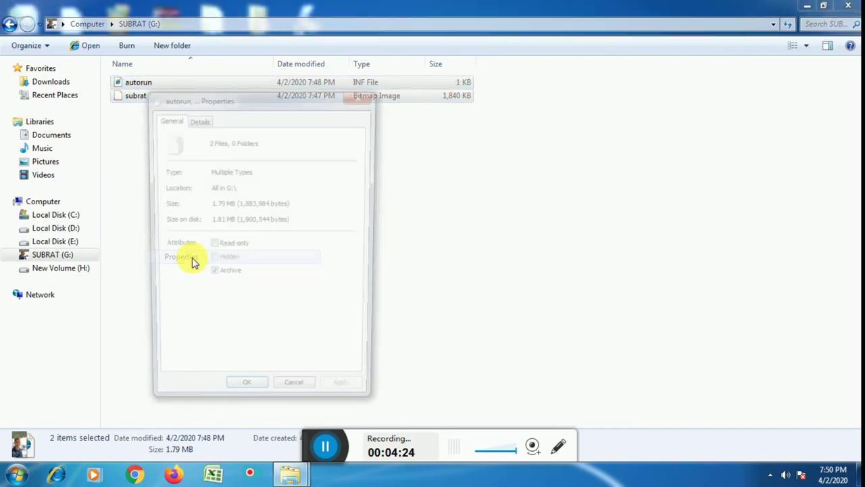
{"action": "left_click", "coordinate": [211, 261]}
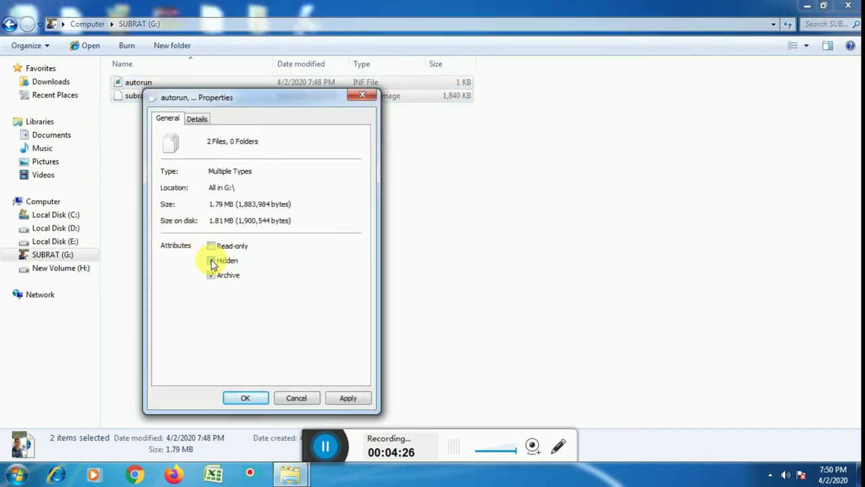
{"action": "left_click", "coordinate": [346, 400]}
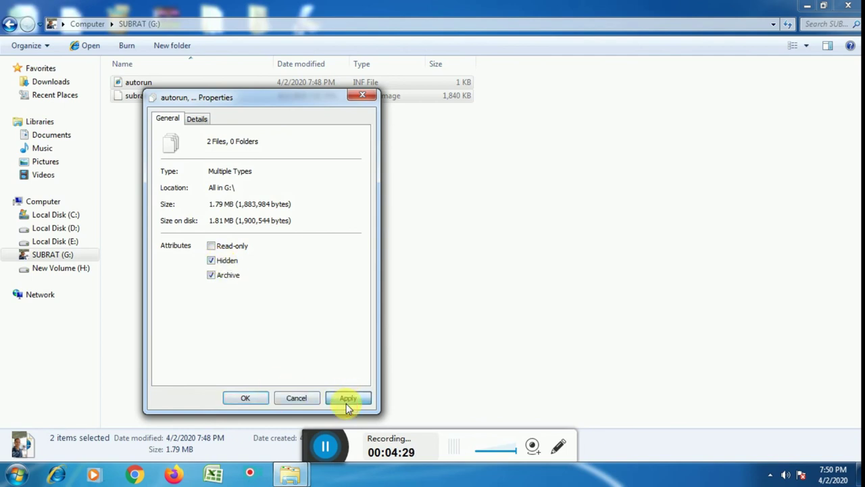
{"action": "left_click", "coordinate": [246, 398]}
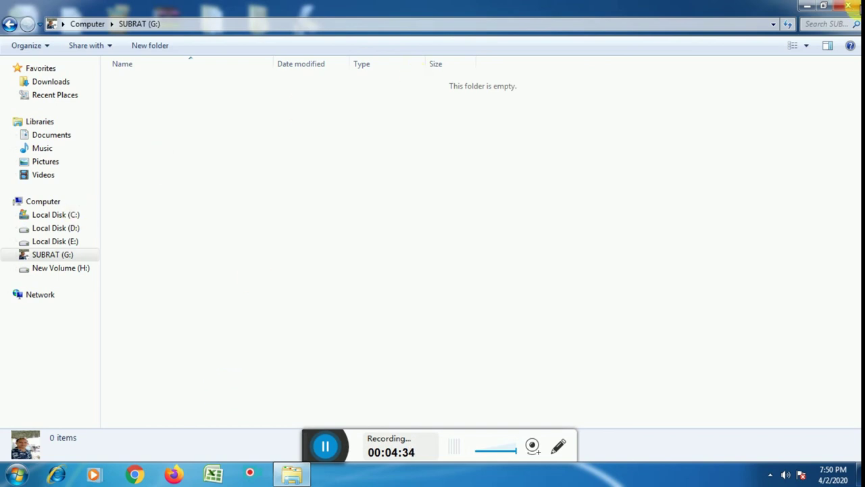
{"action": "left_click", "coordinate": [850, 13]}
Reopen drive G: from the Computer window to check its icon and contents, and close the window.
{"action": "left_click", "coordinate": [16, 474]}
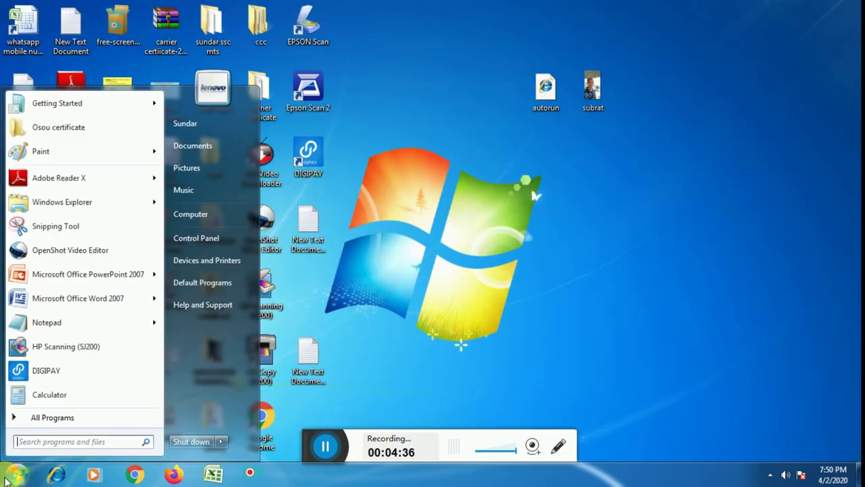
{"action": "left_click", "coordinate": [196, 214]}
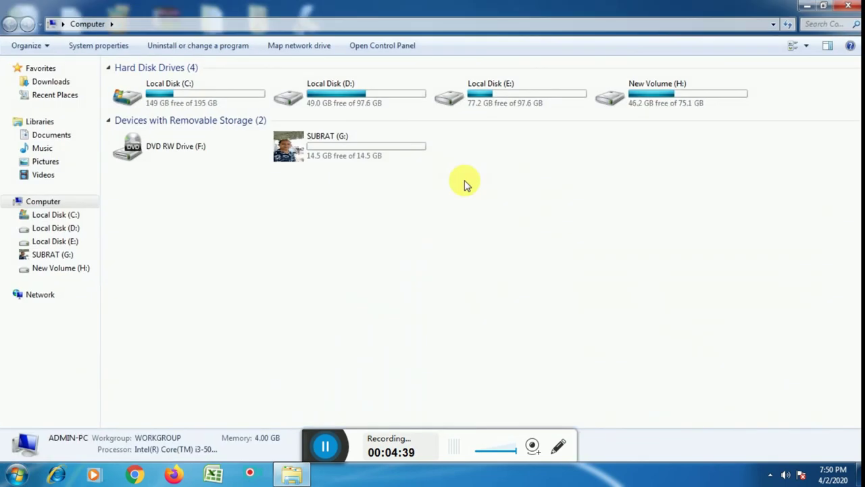
{"action": "left_click", "coordinate": [327, 142]}
{"action": "double_click", "coordinate": [328, 142]}
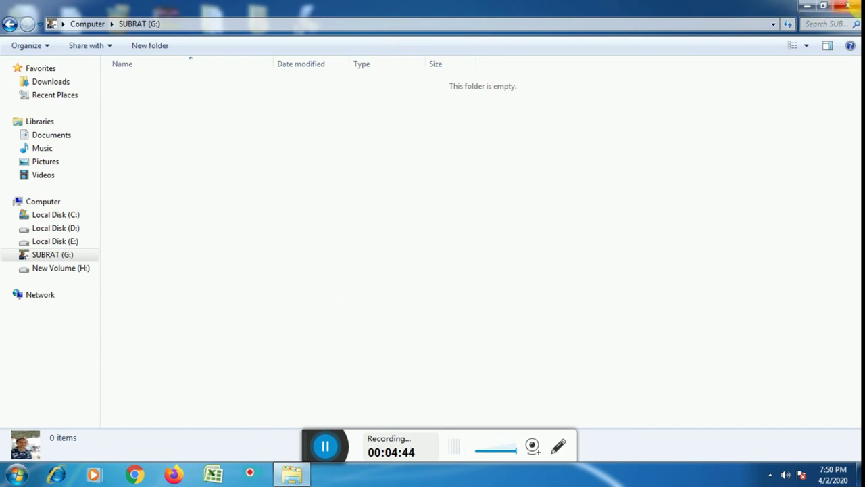
{"action": "left_click", "coordinate": [855, 6]}
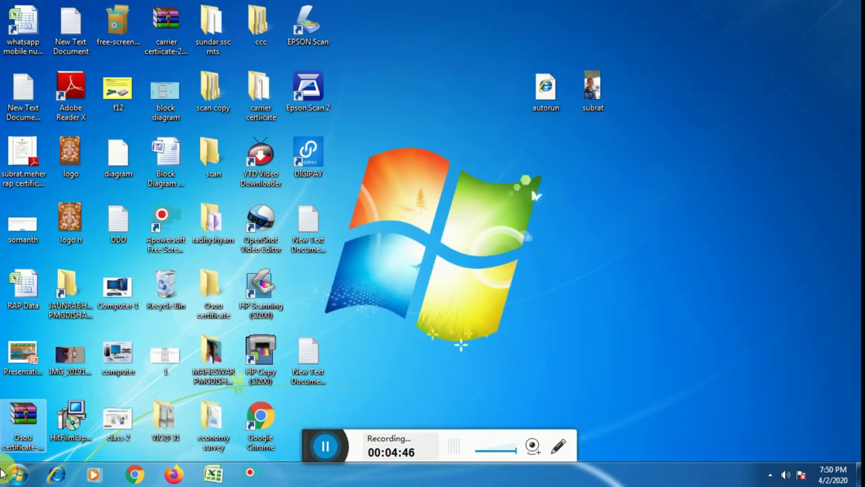
Recheck the icon of drive G: in the Computer window, dismissing the scan-and-fix and AutoPlay dialogs without choosing an option.
{"action": "left_click", "coordinate": [16, 474]}
{"action": "left_click", "coordinate": [210, 214]}
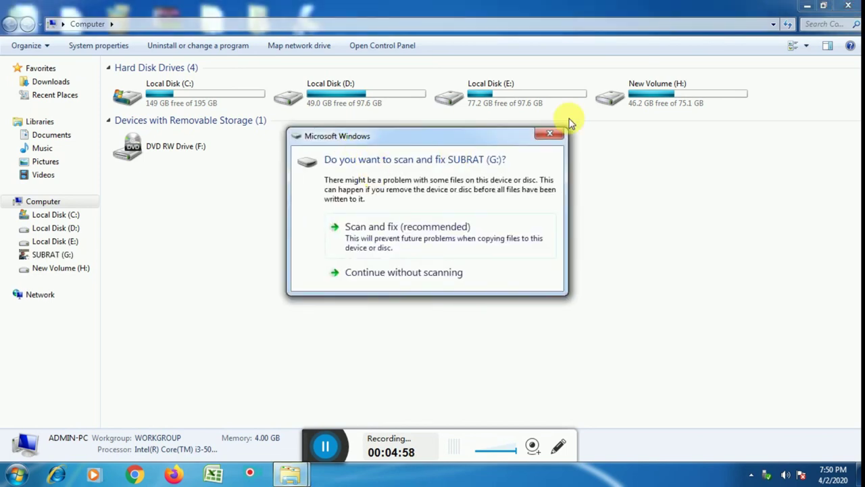
{"action": "left_click", "coordinate": [559, 131]}
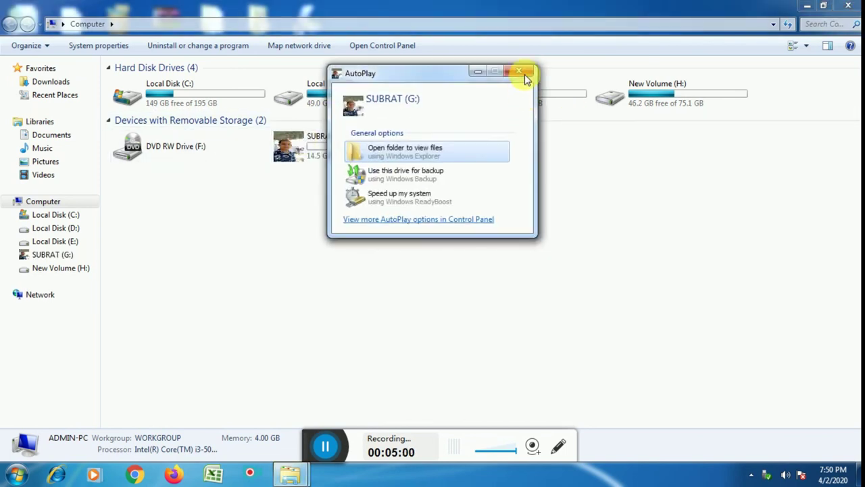
{"action": "left_click", "coordinate": [521, 73]}
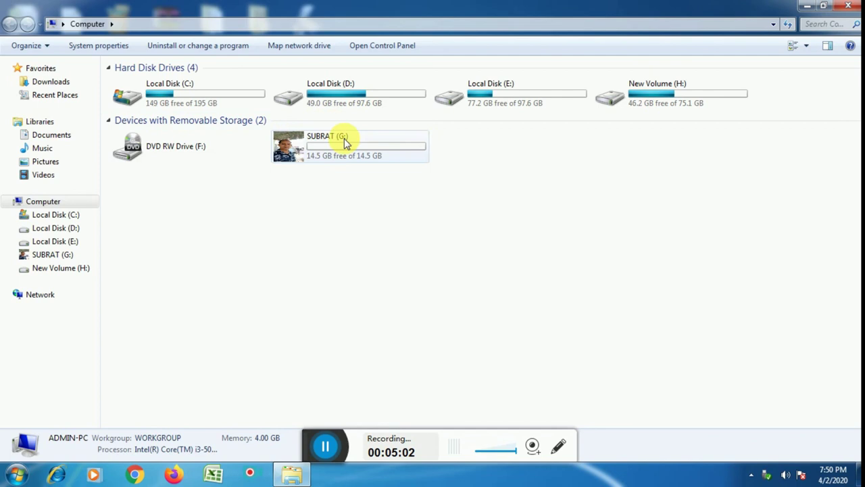